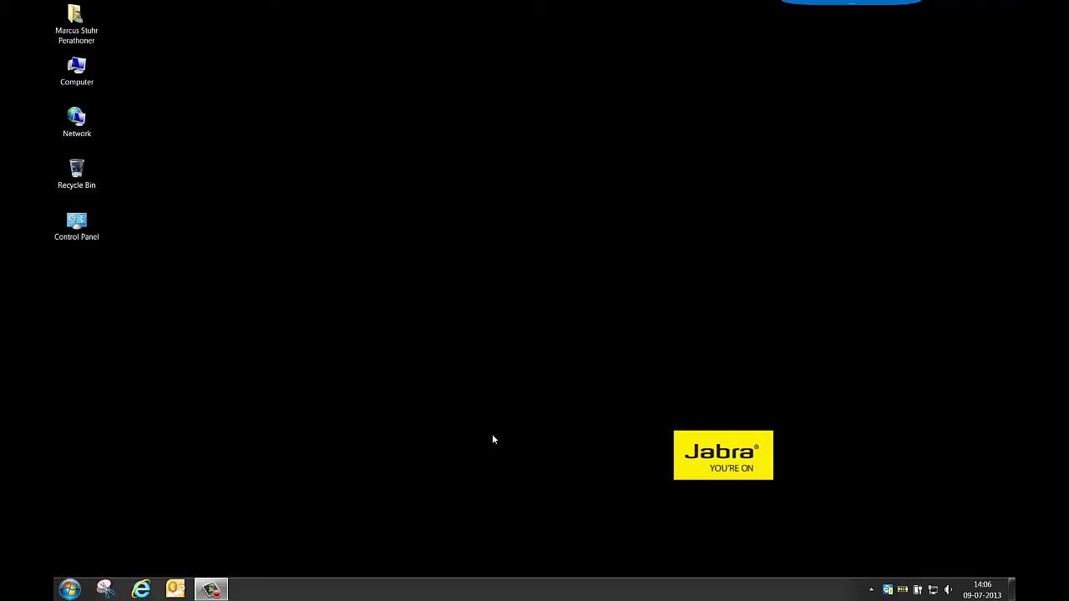
Launch Jabra Control Center from the Jabra PC Suite folder in the Start menu.
left_click(68, 592)
left_click(96, 535)
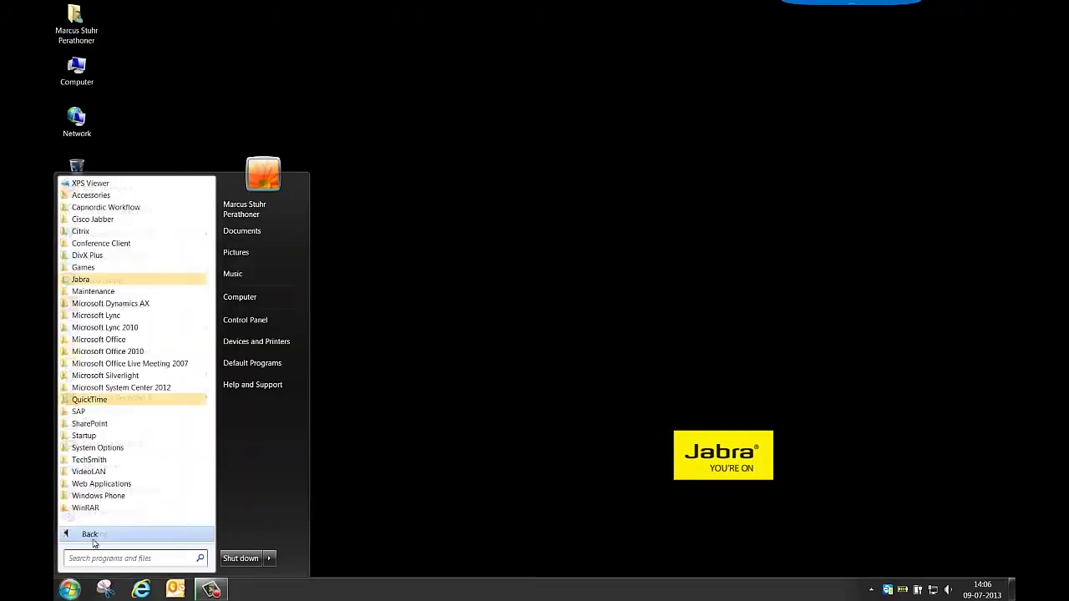
left_click(84, 280)
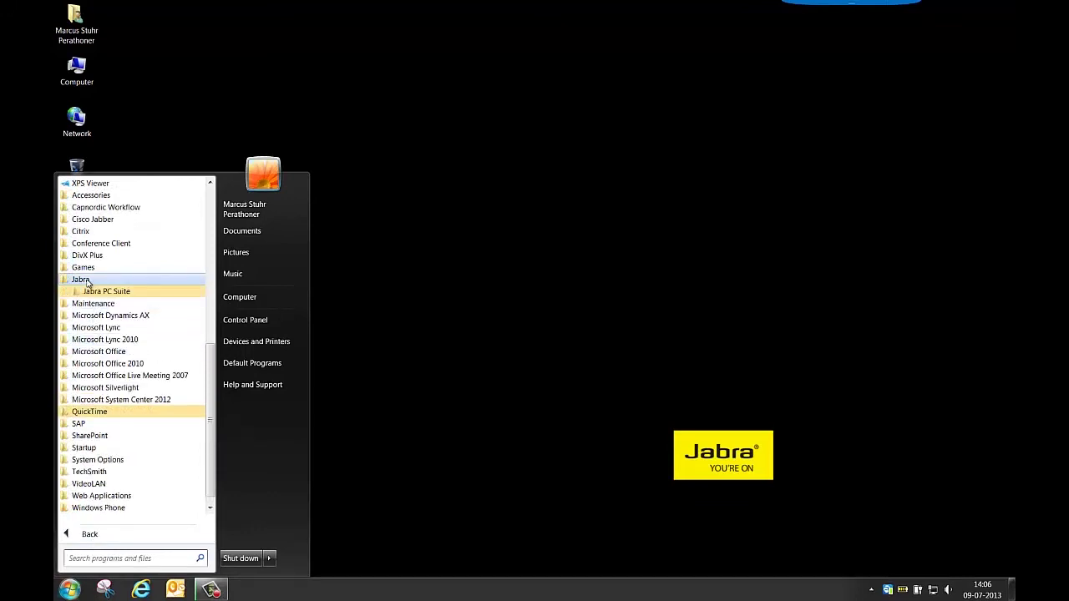
left_click(98, 292)
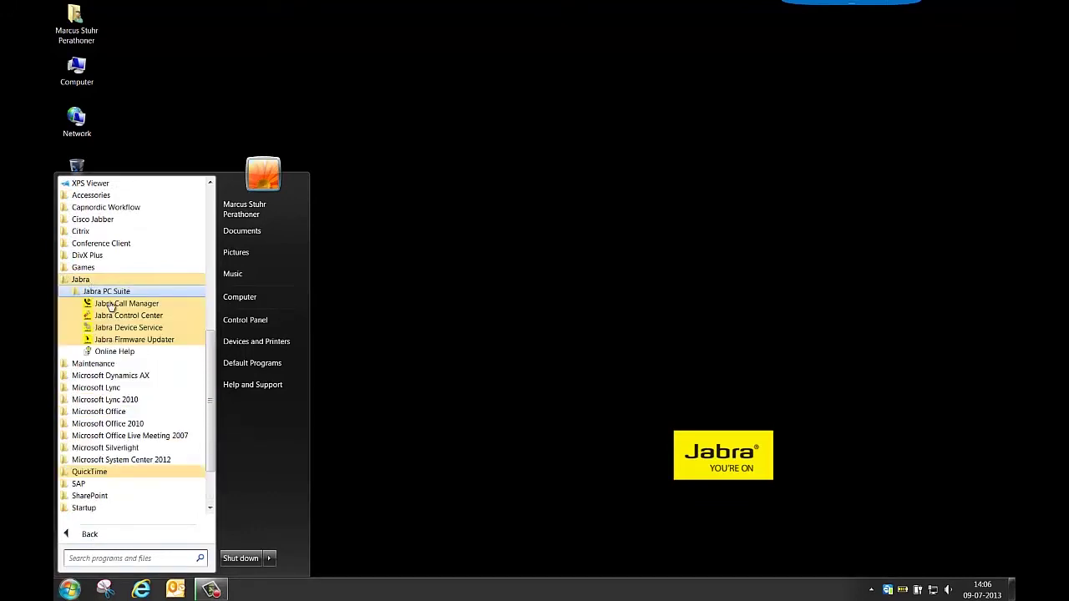
left_click(114, 315)
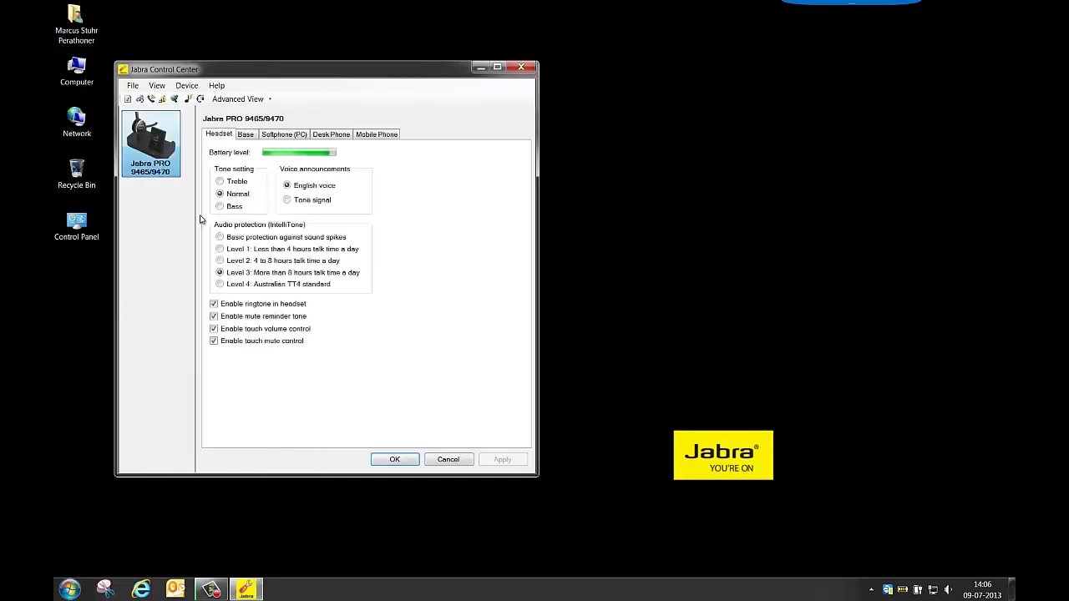
Set the softphone (PC) vendor to Cisco, apply, and confirm the headset restart.
left_click(278, 138)
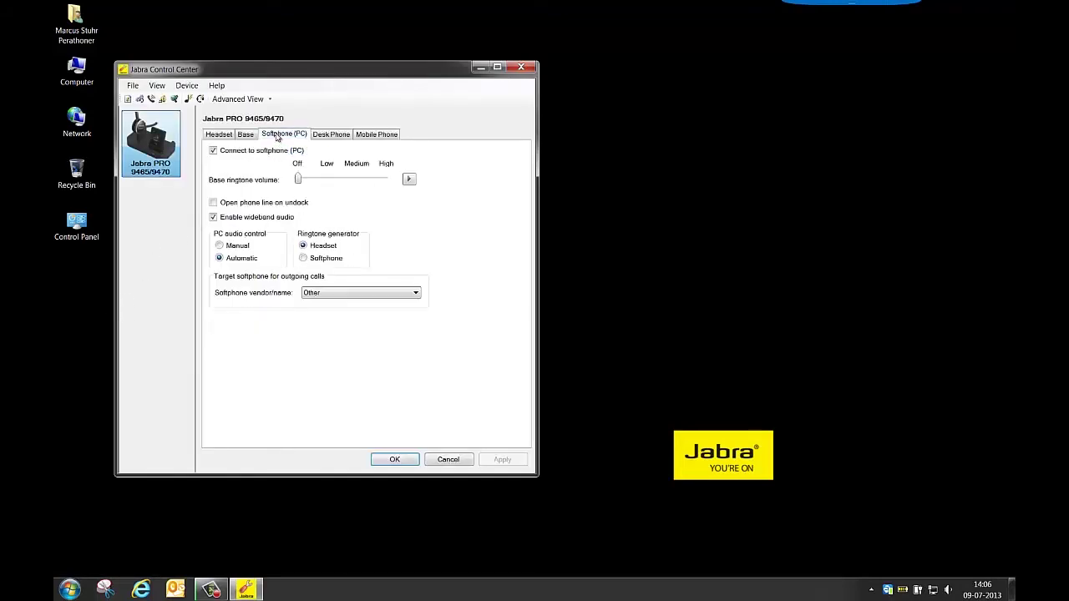
left_click(350, 292)
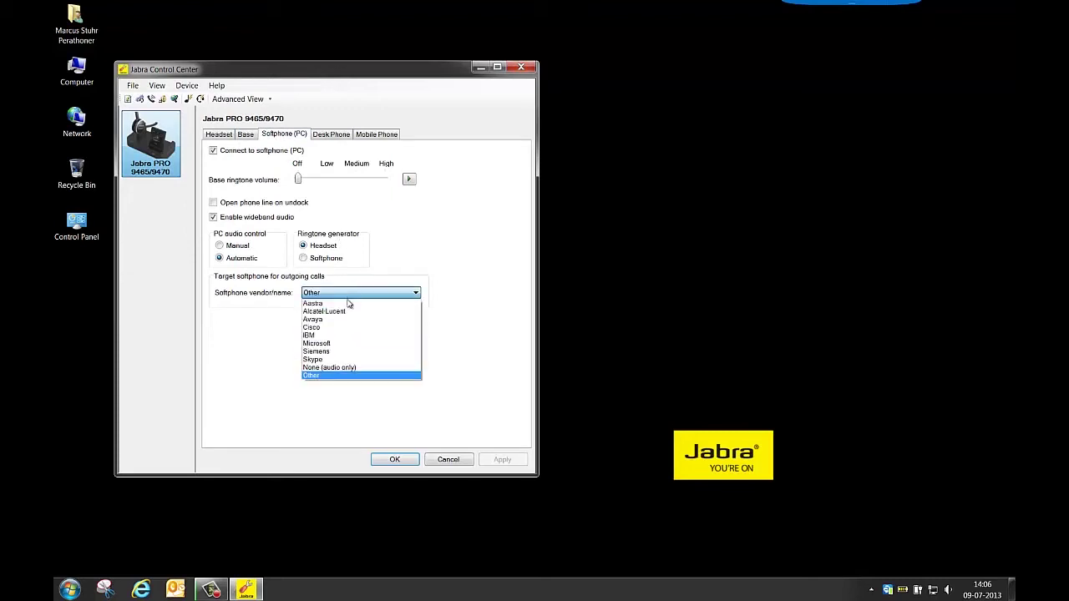
left_click(344, 327)
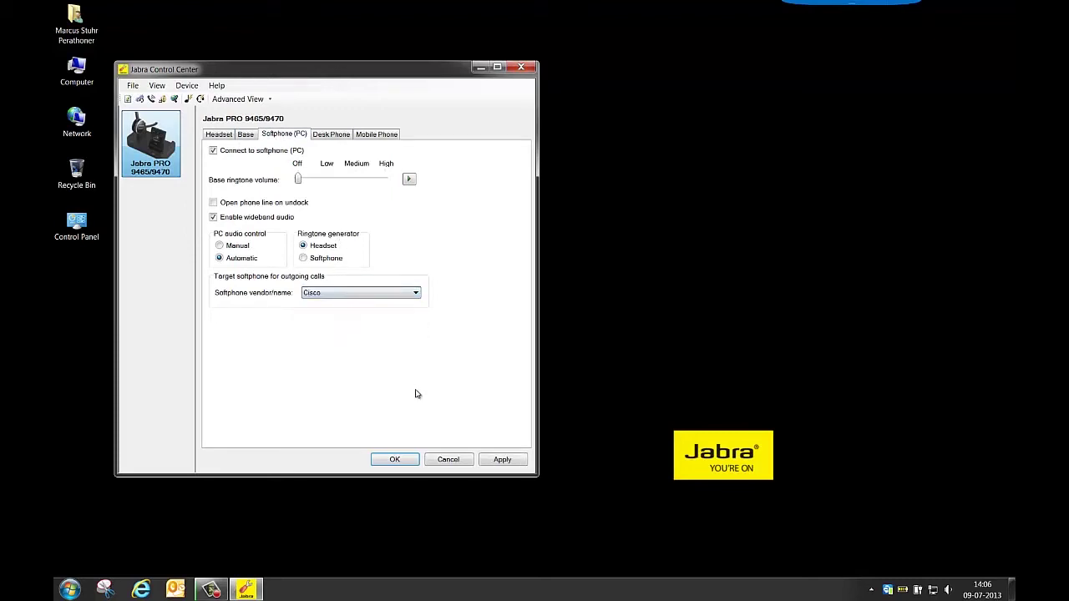
left_click(504, 460)
left_click(551, 347)
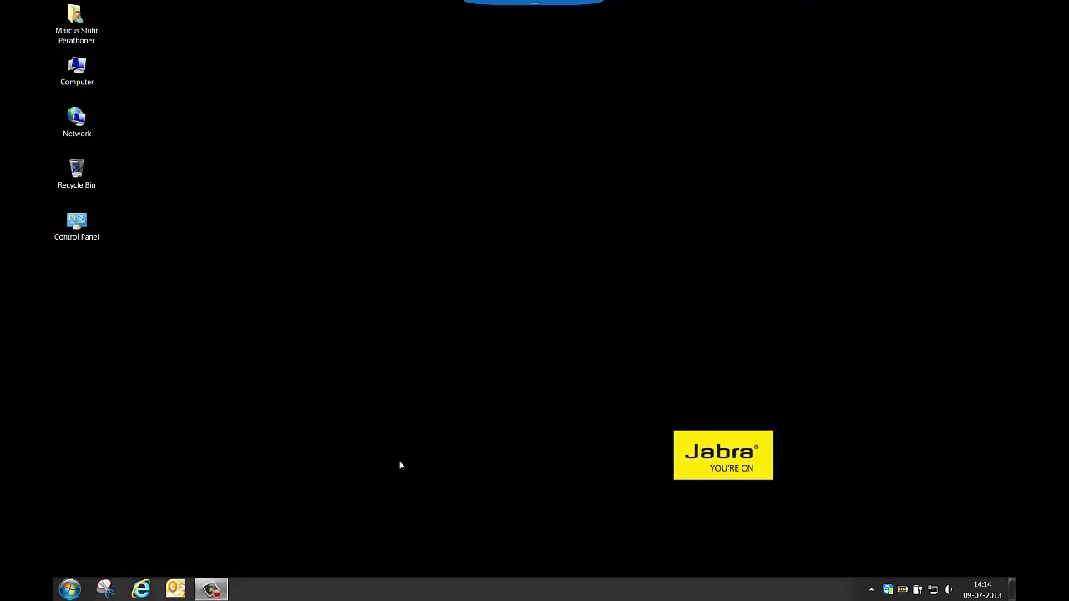
Launch Cisco Jabber from its Start menu program folder.
left_click(70, 589)
left_click(88, 535)
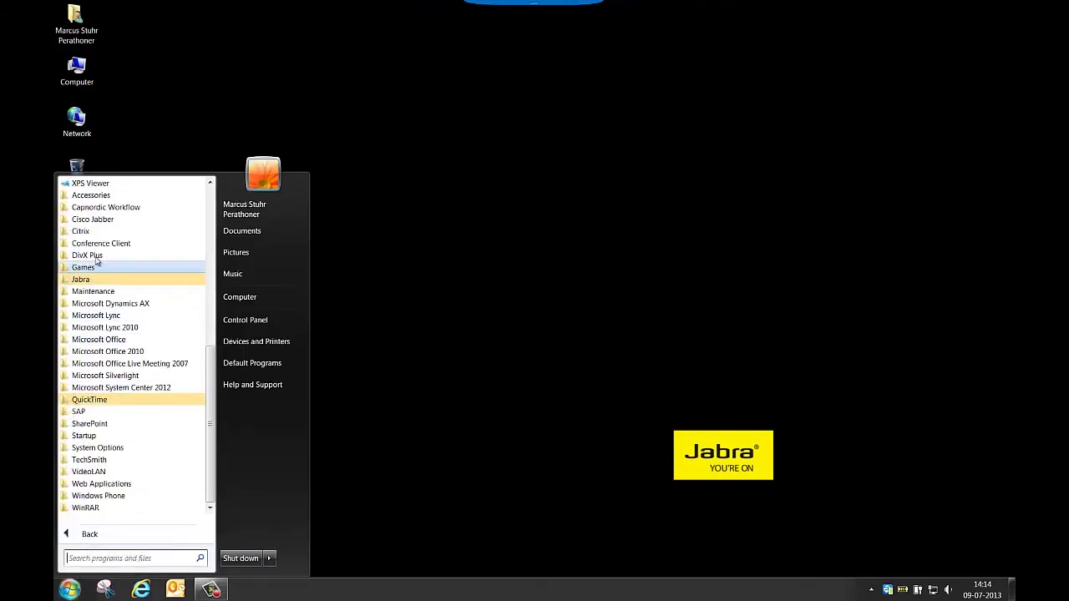
left_click(93, 219)
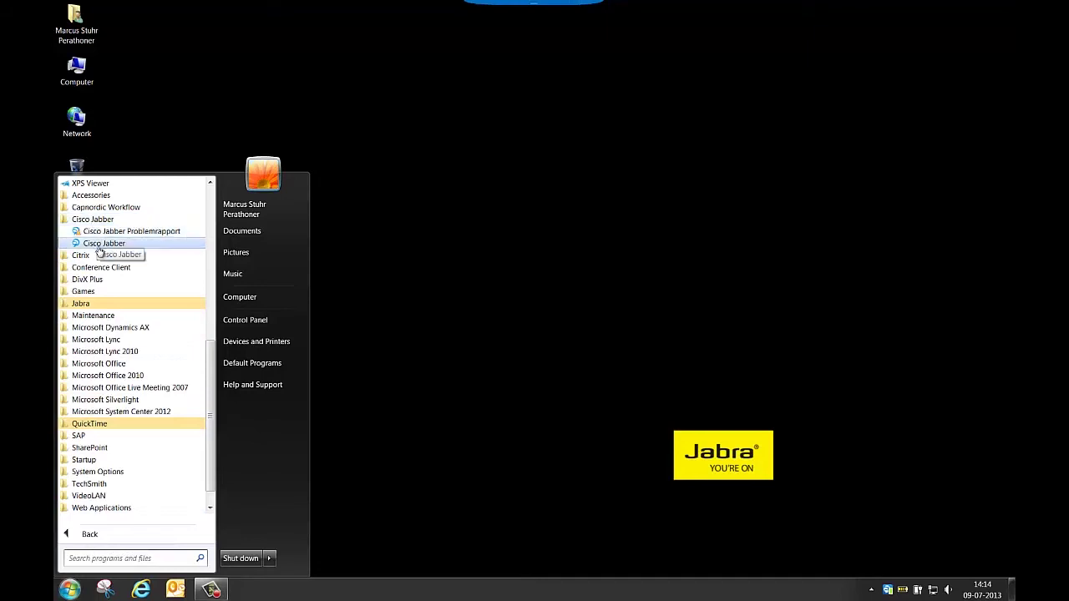
left_click(98, 244)
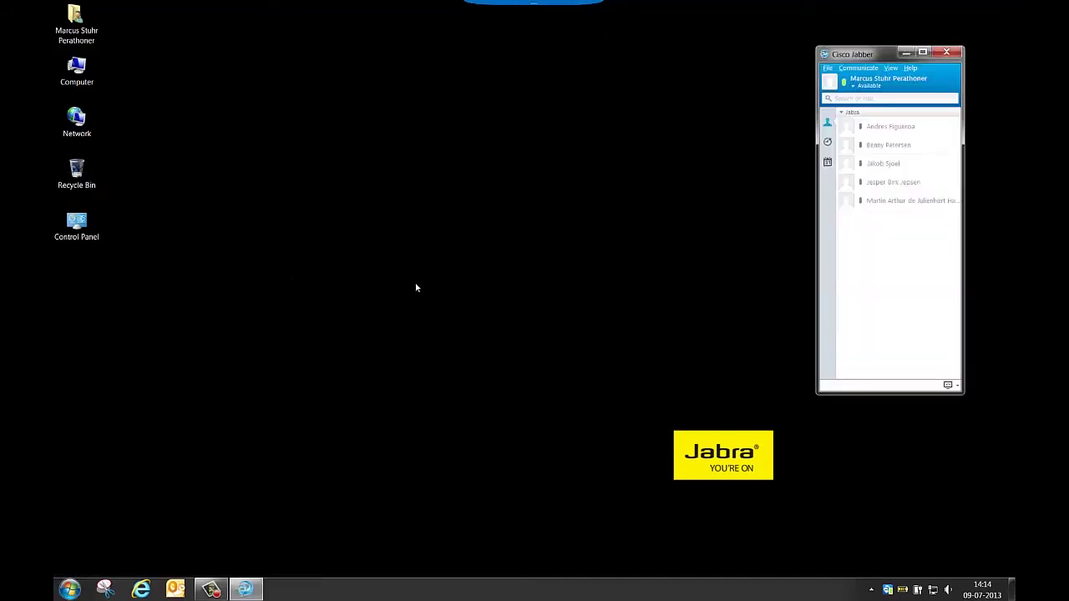
In Jabber's audio options, set Speaker, Microphone and Ringer/Alerts to the Jabra PRO 9470, then save.
left_click(827, 69)
left_click(842, 95)
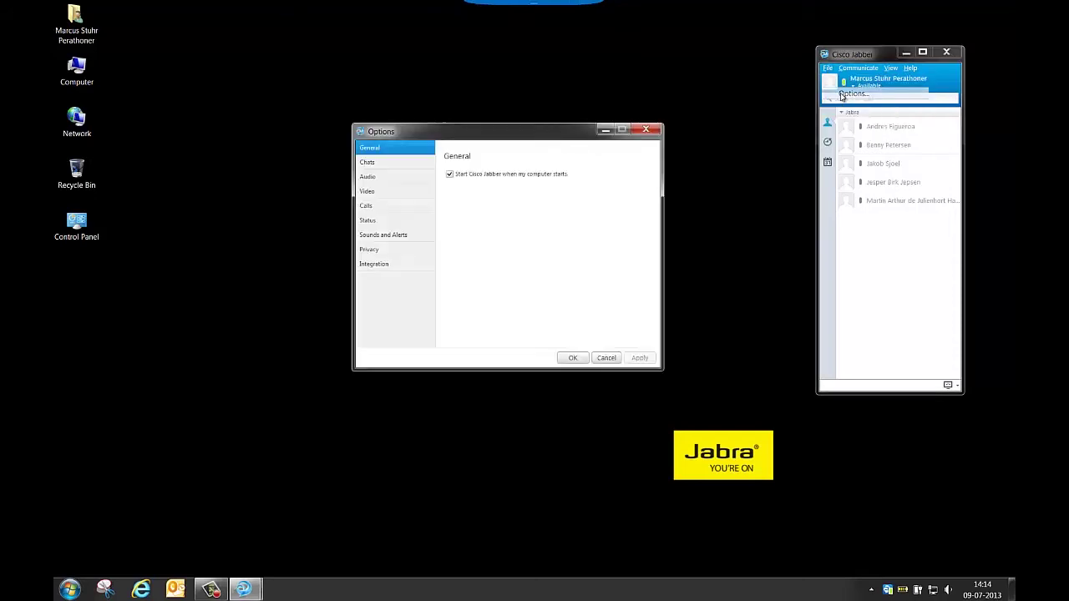
left_click(398, 178)
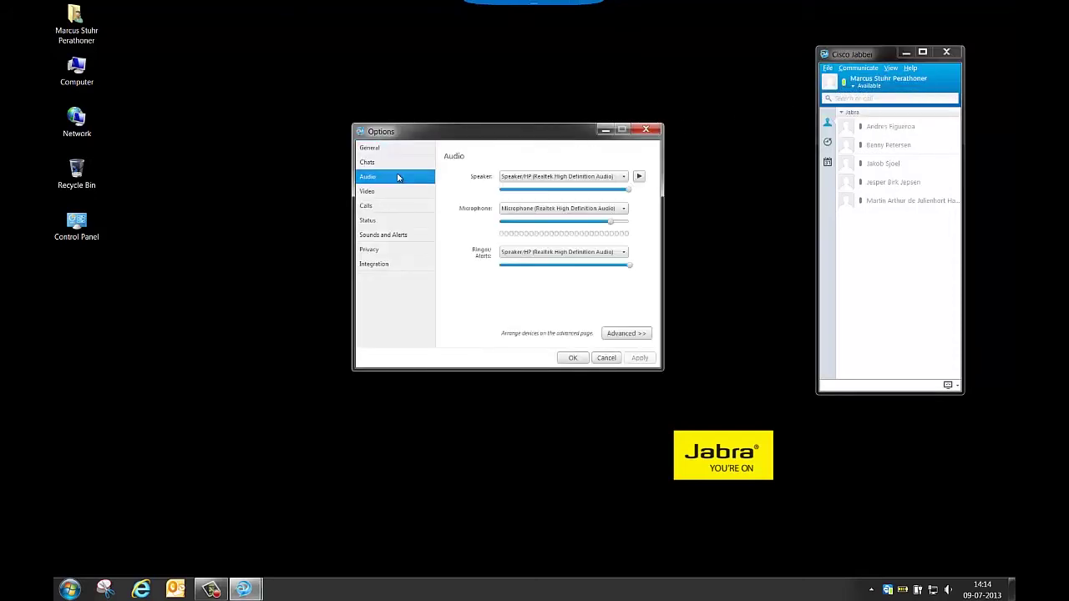
left_click(535, 178)
left_click(541, 190)
left_click(547, 208)
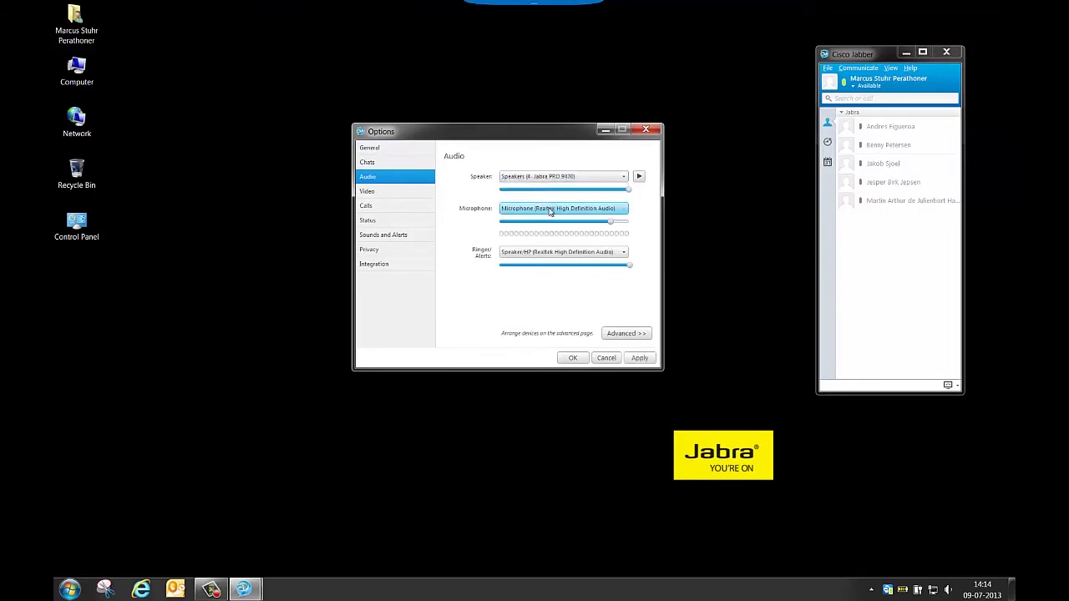
left_click(555, 226)
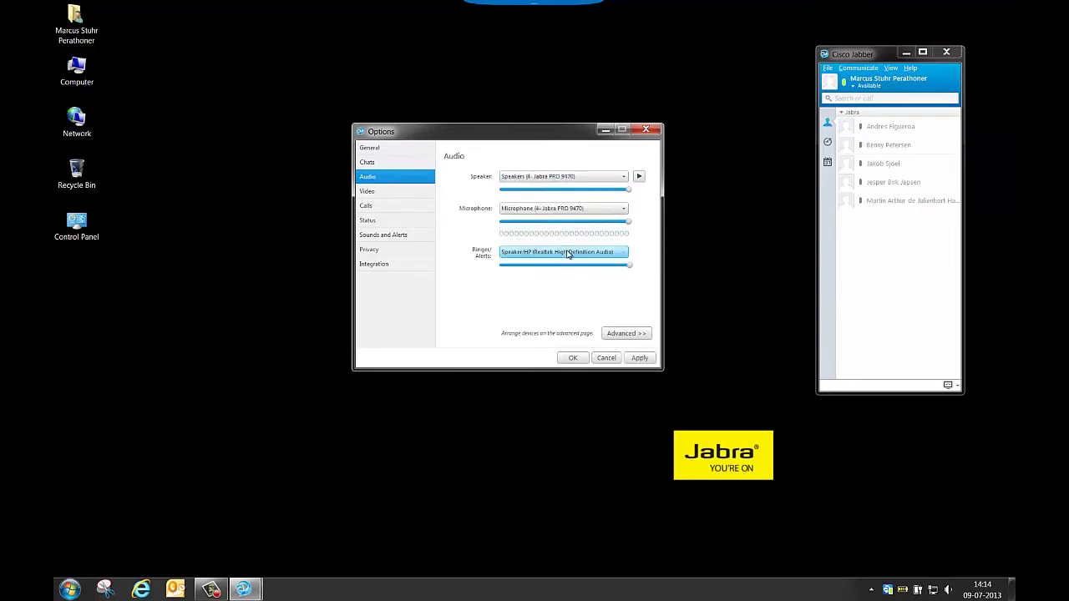
left_click(568, 251)
left_click(569, 265)
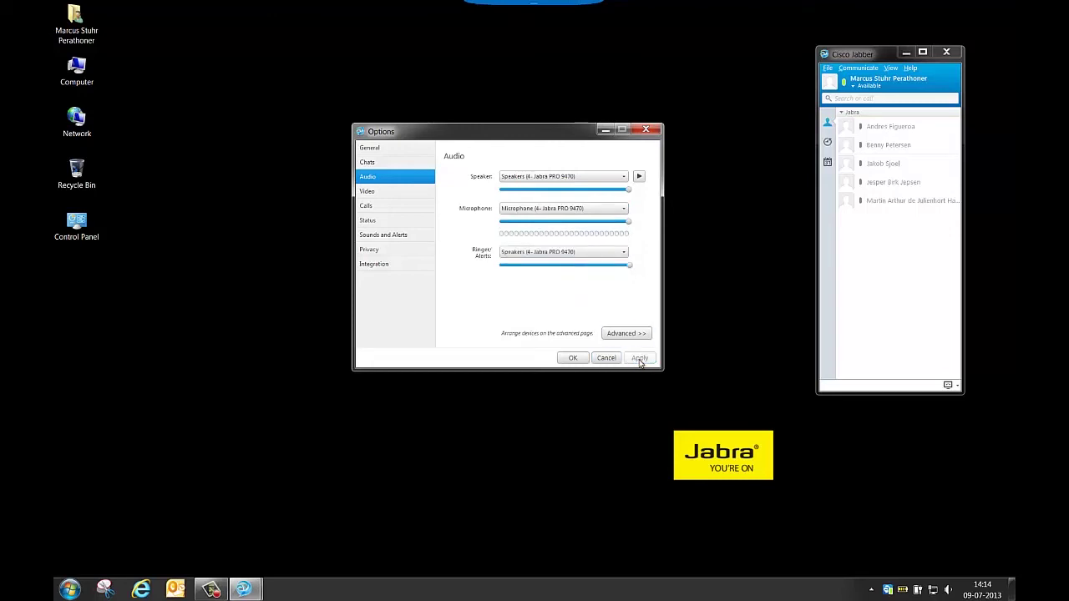
left_click(573, 358)
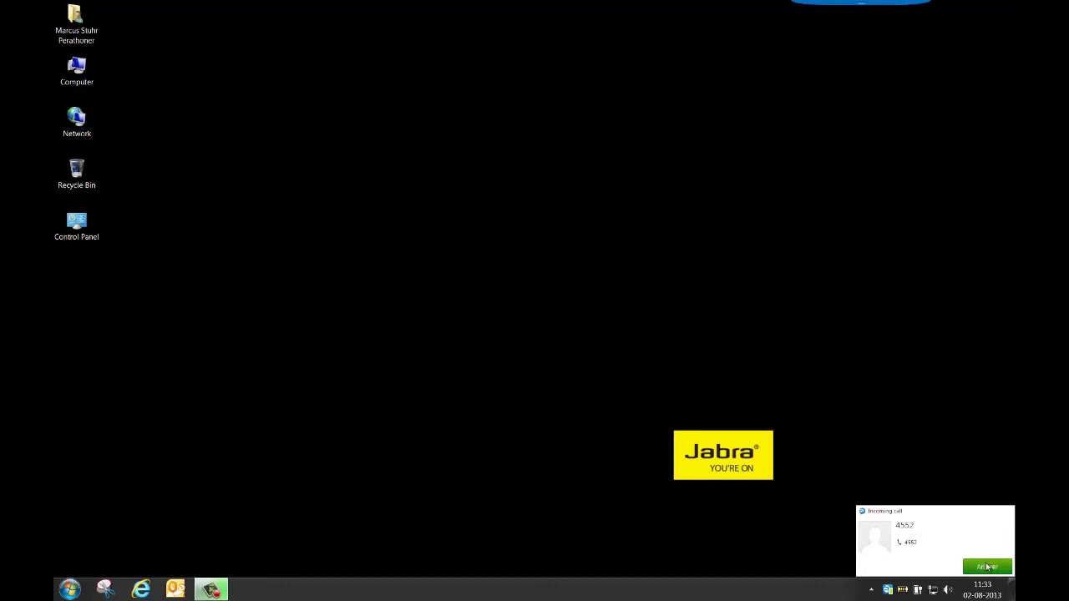
Answer the incoming call from the Jabber call alert popup.
left_click(987, 568)
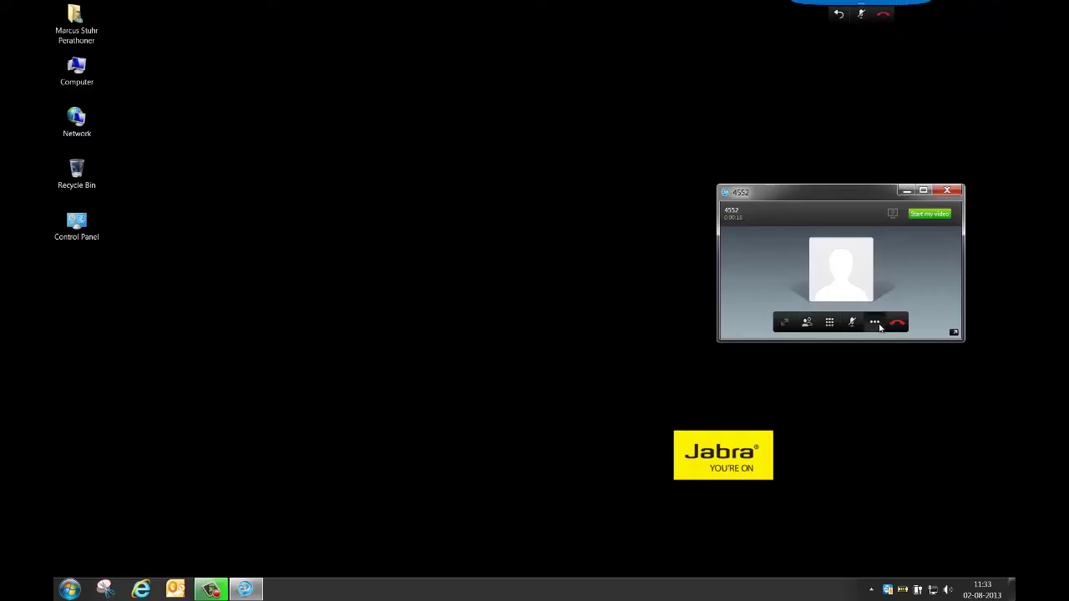
Hold the active call from the extra call actions menu, then resume it.
left_click(875, 322)
left_click(866, 272)
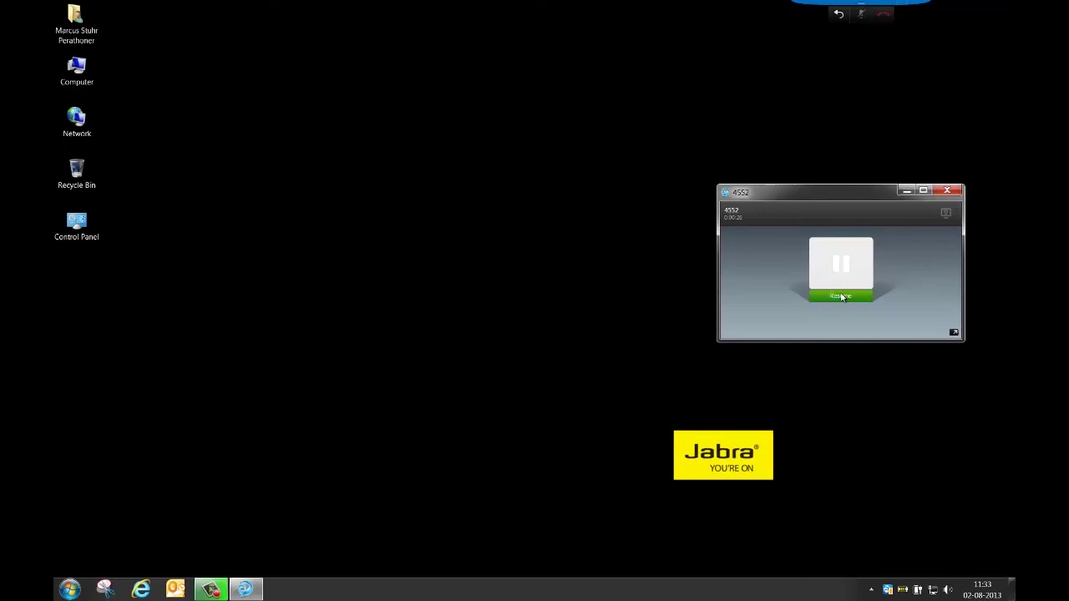
left_click(841, 296)
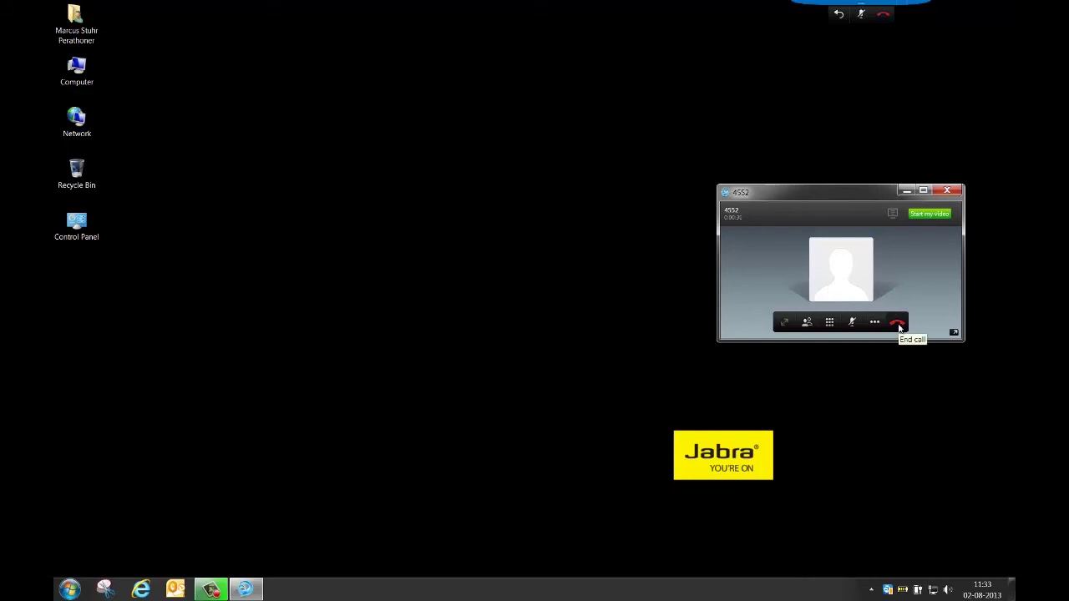
Hang up the active Jabber call with the red End call button.
left_click(898, 324)
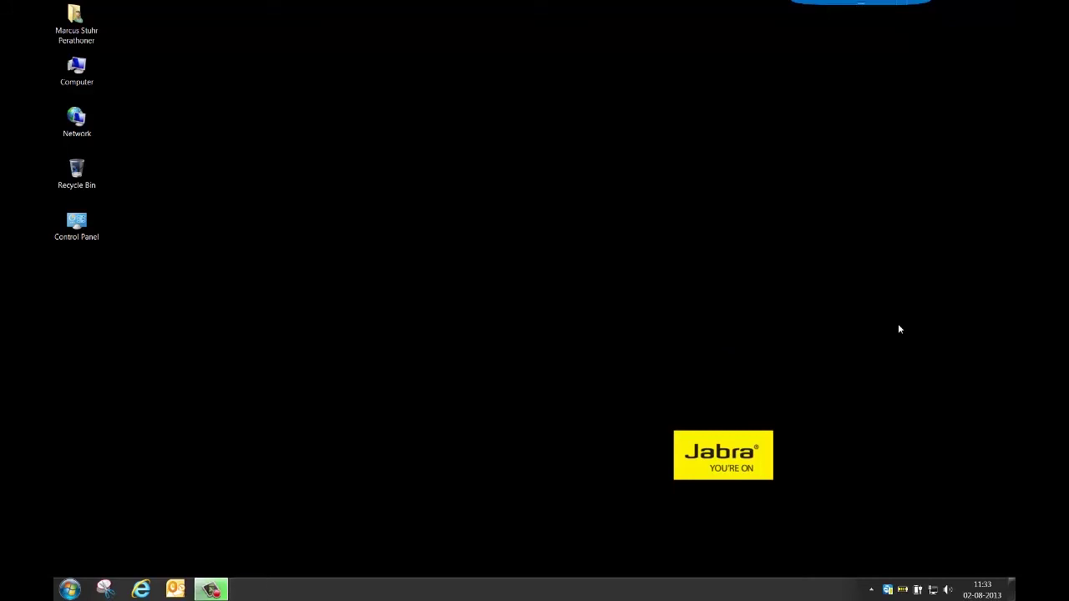